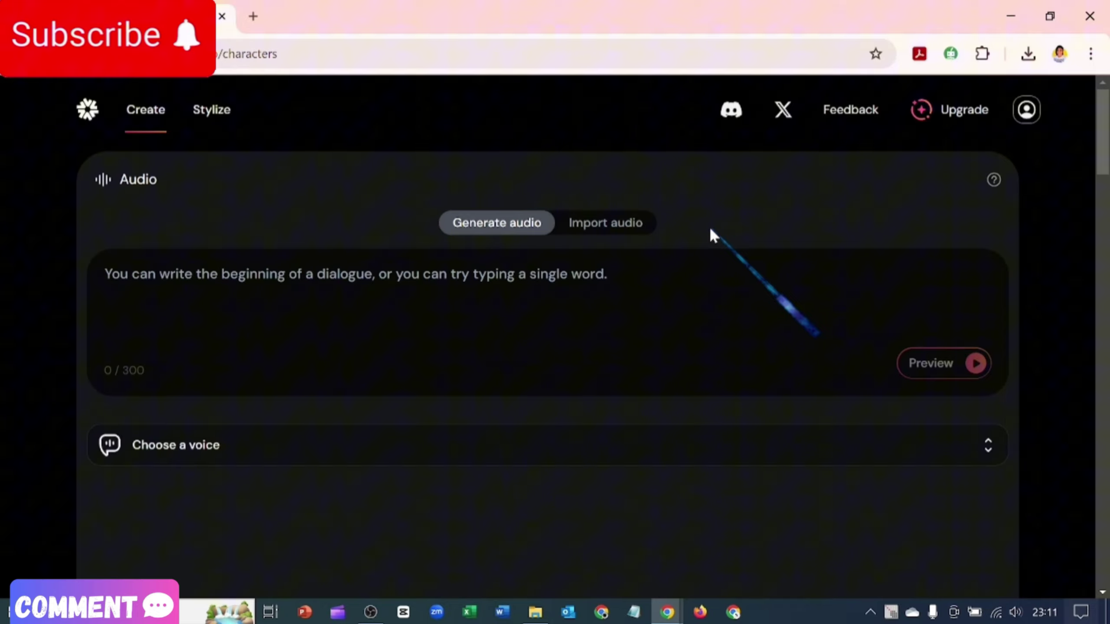
Visit the Stylize yourself tab, then go back to Create and scroll through its Audio section
click(206, 113)
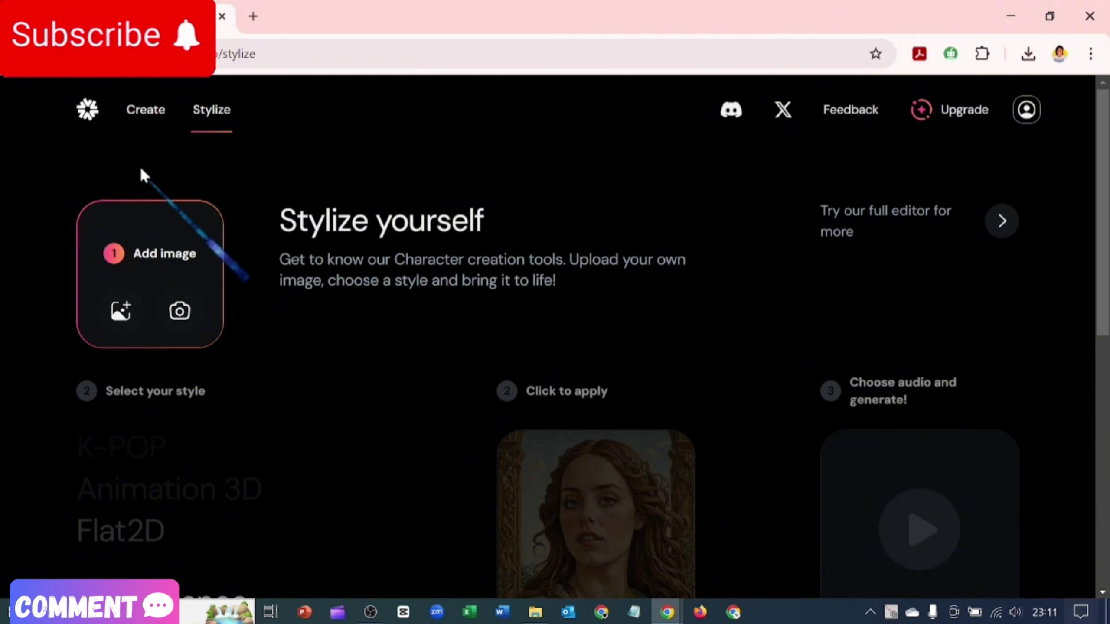
click(150, 118)
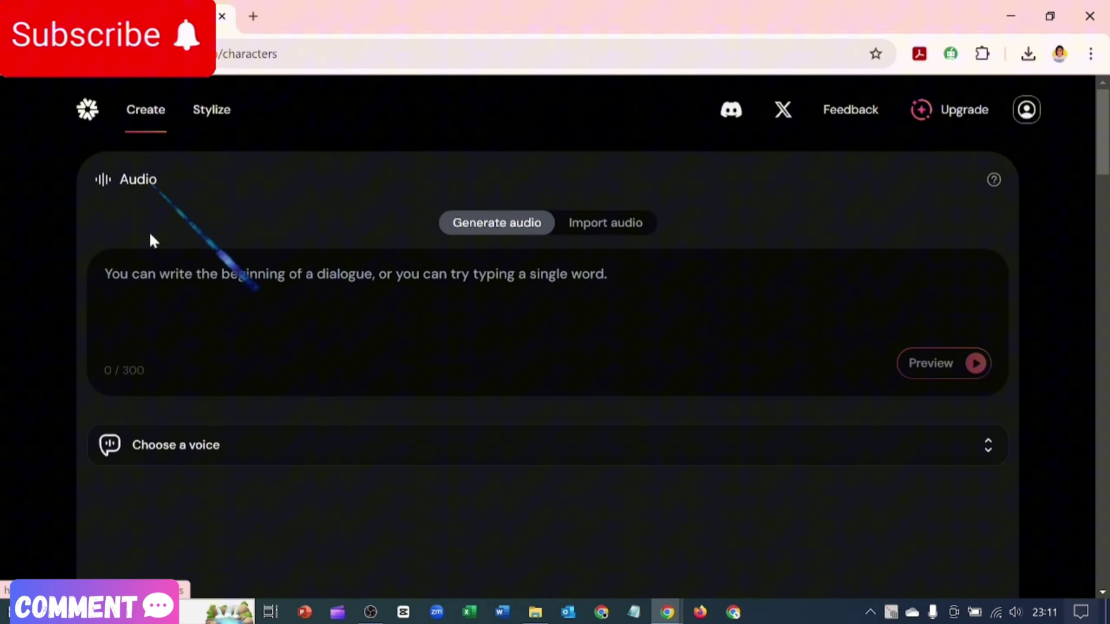
scroll(497, 356, down, 5)
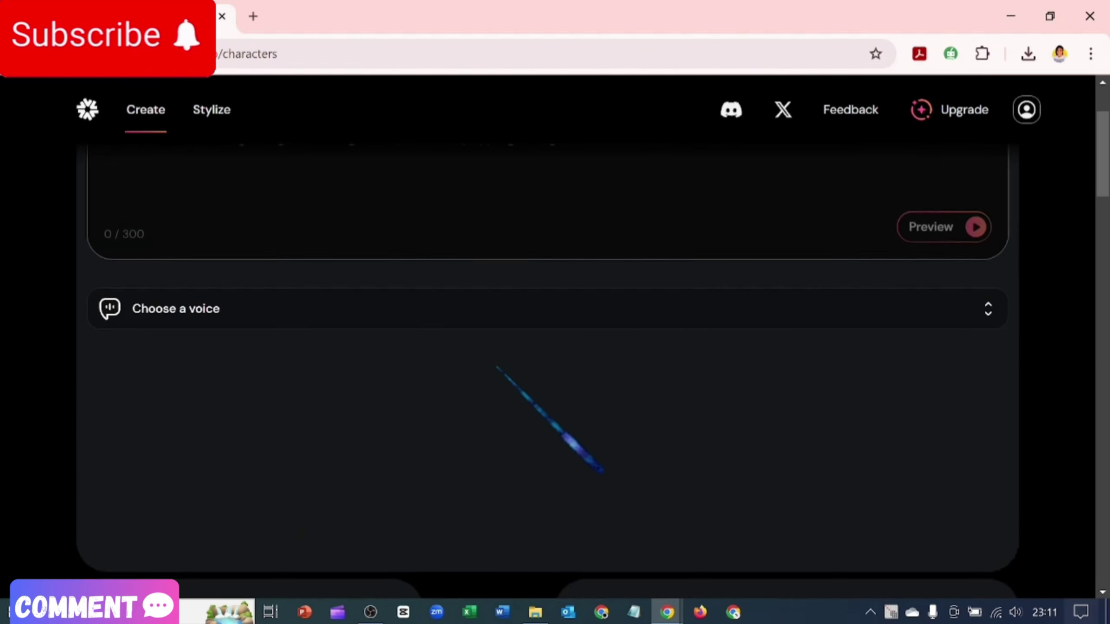
scroll(496, 350, up, 4)
scroll(488, 339, up, 2)
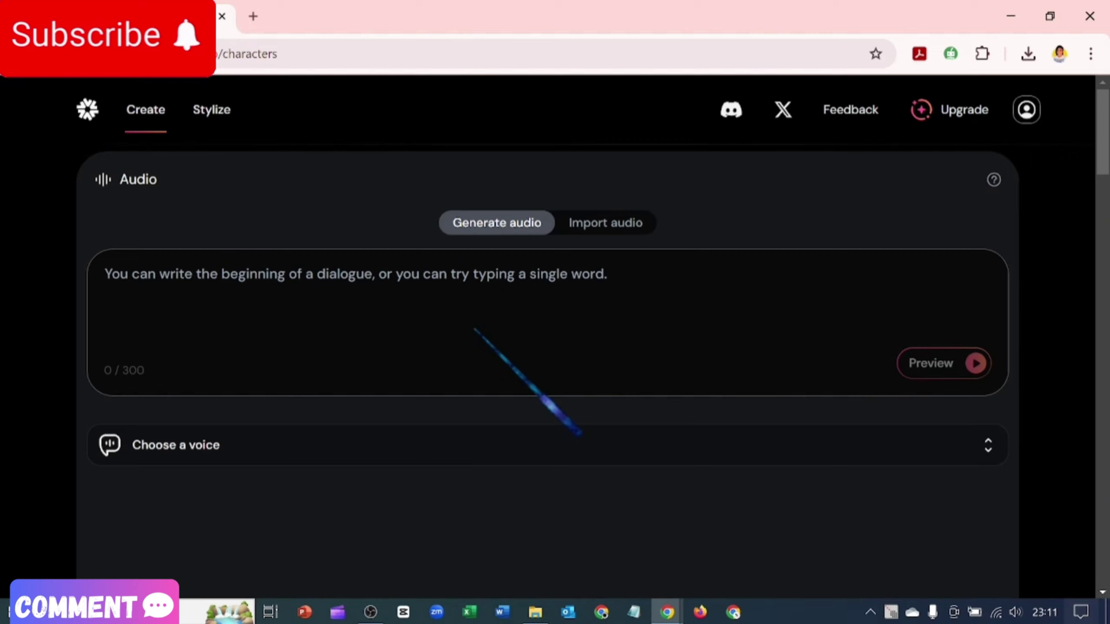
Return to Stylize yourself and upload My Profile Picture as the source portrait
click(210, 110)
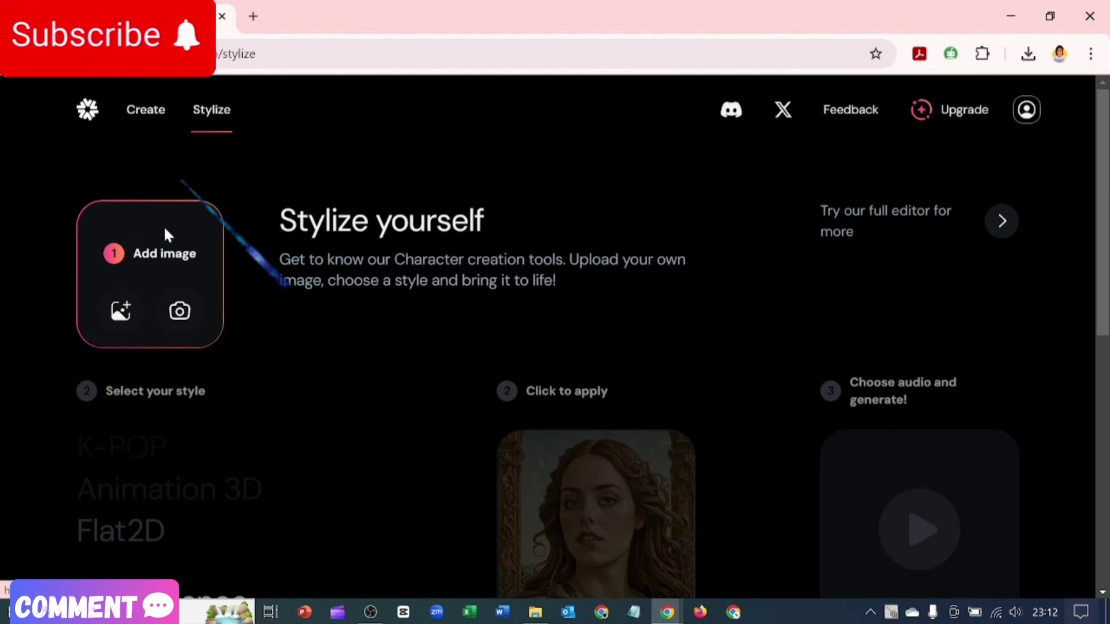
click(123, 314)
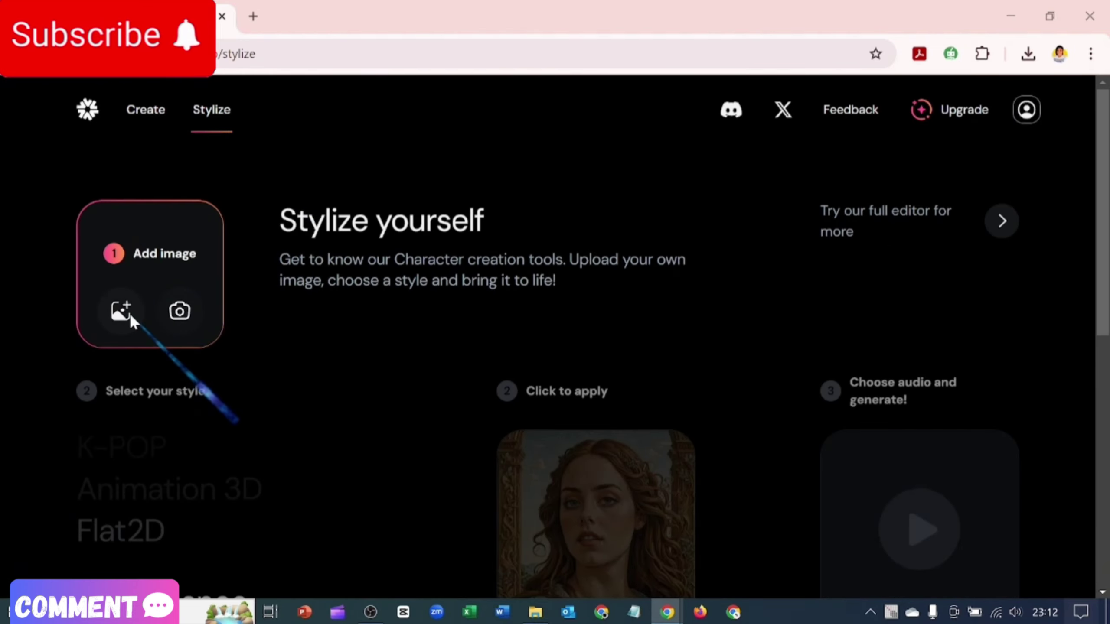
scroll(345, 262, down, 3)
scroll(353, 269, down, 3)
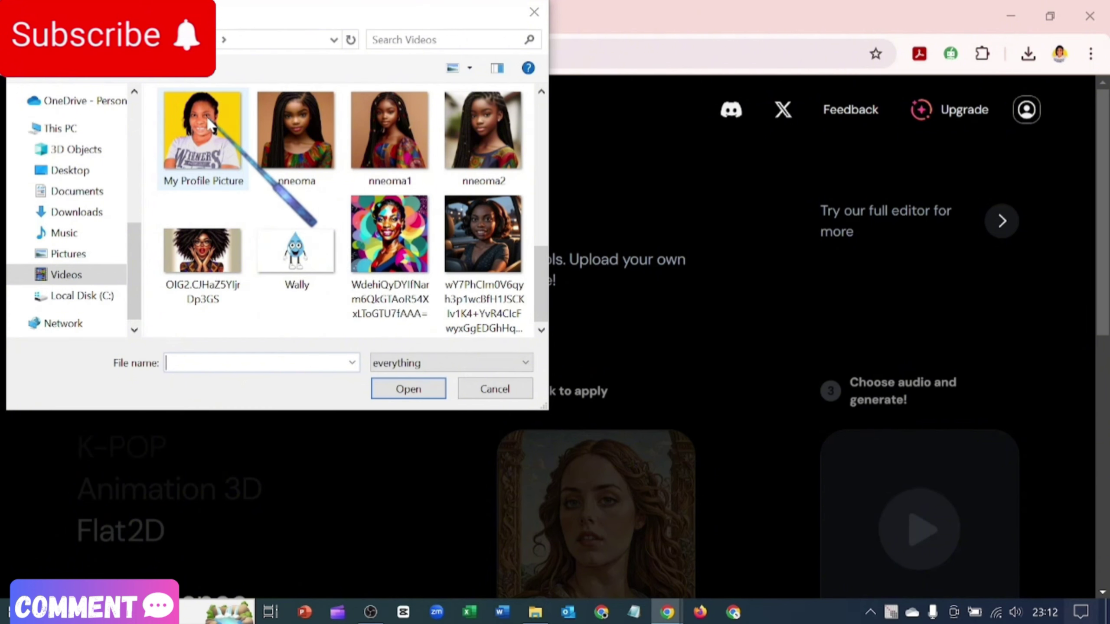
double_click(236, 175)
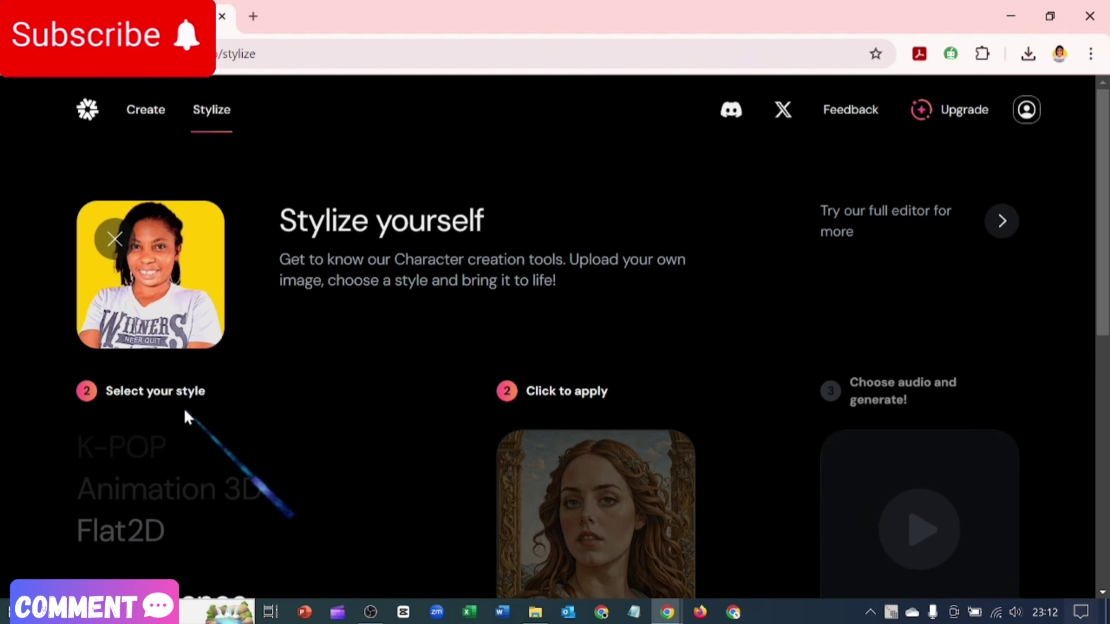
Apply the Coconut style from the style list, giving a coconut-carved face on a beach
scroll(183, 411, down, 3)
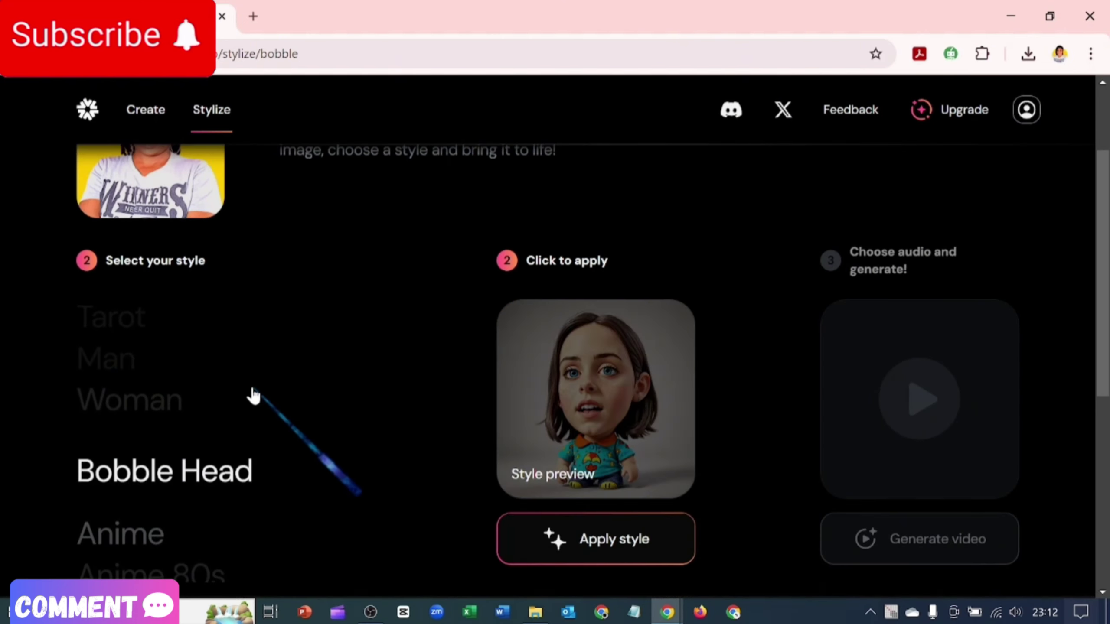
scroll(127, 383, down, 5)
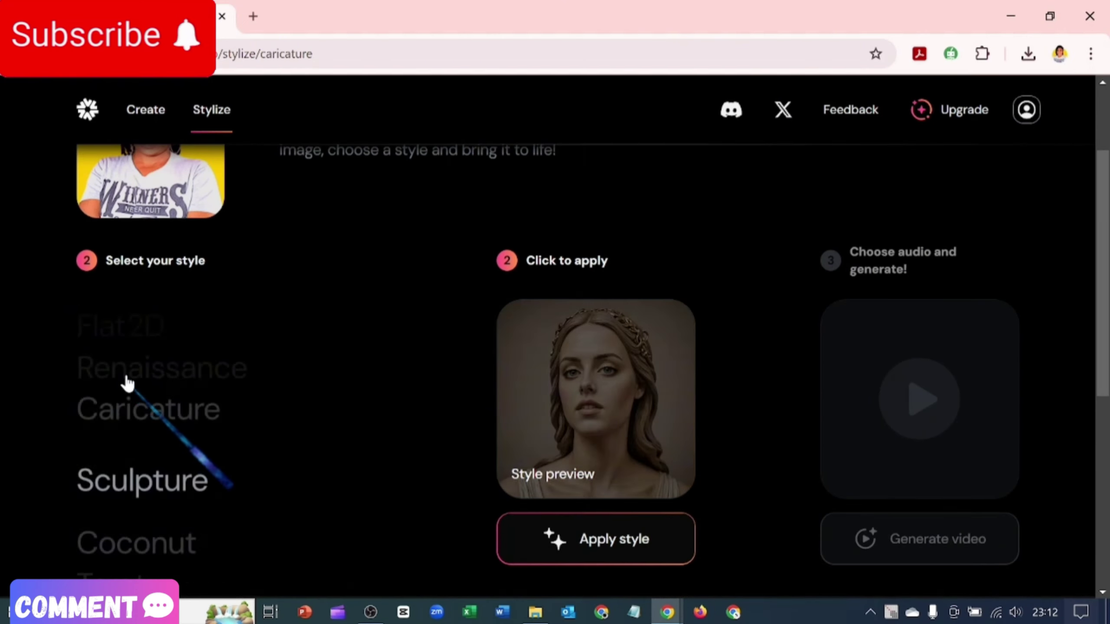
scroll(139, 374, up, 5)
scroll(142, 359, down, 5)
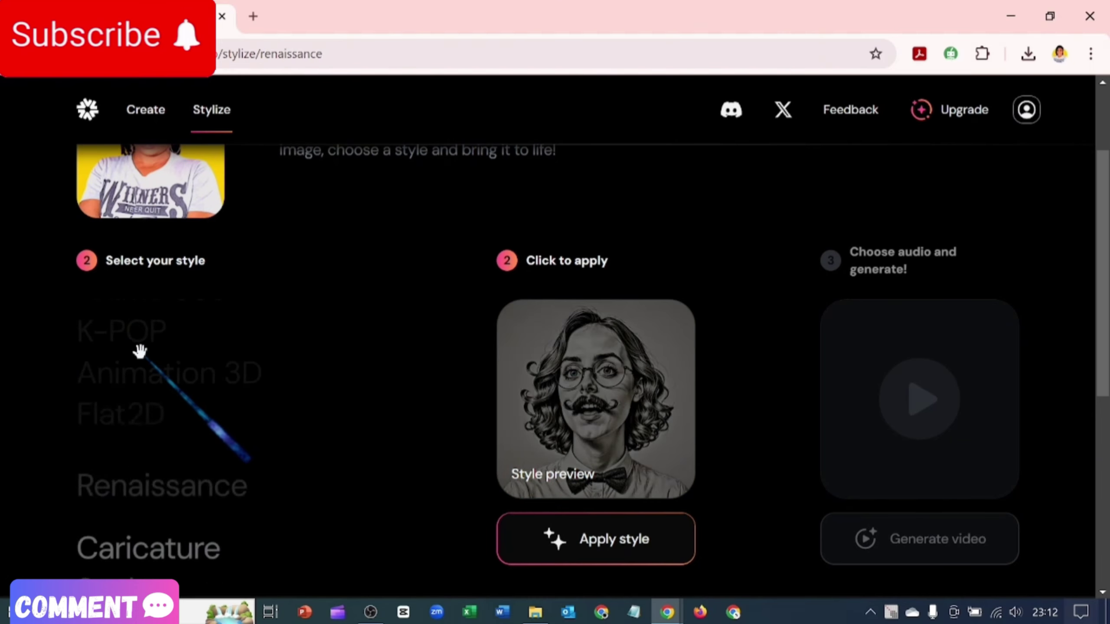
scroll(141, 348, up, 5)
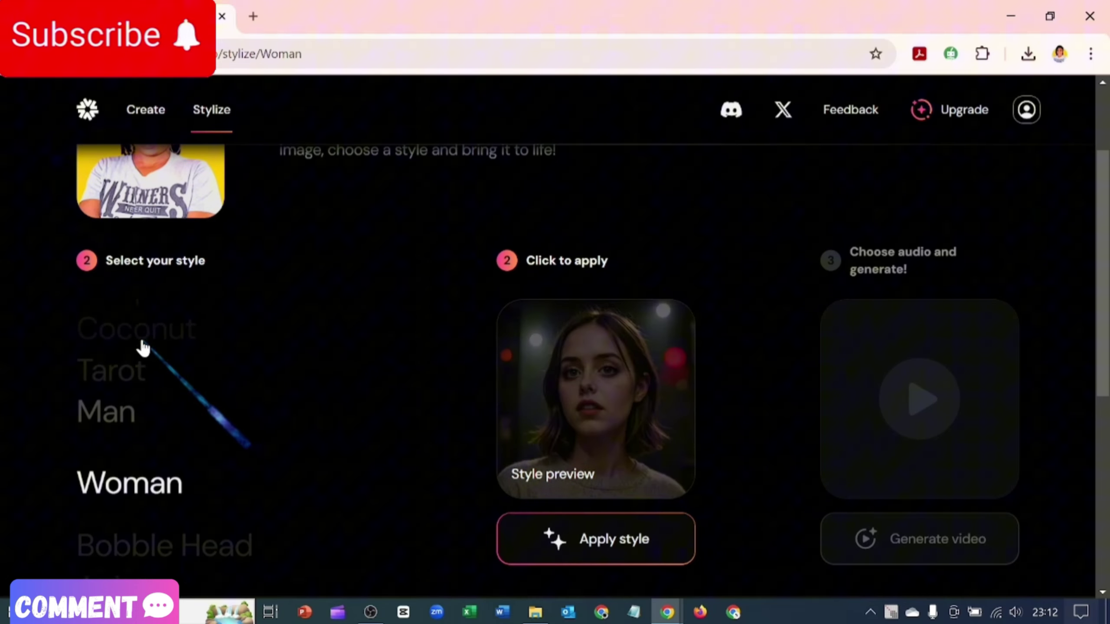
scroll(134, 346, up, 1)
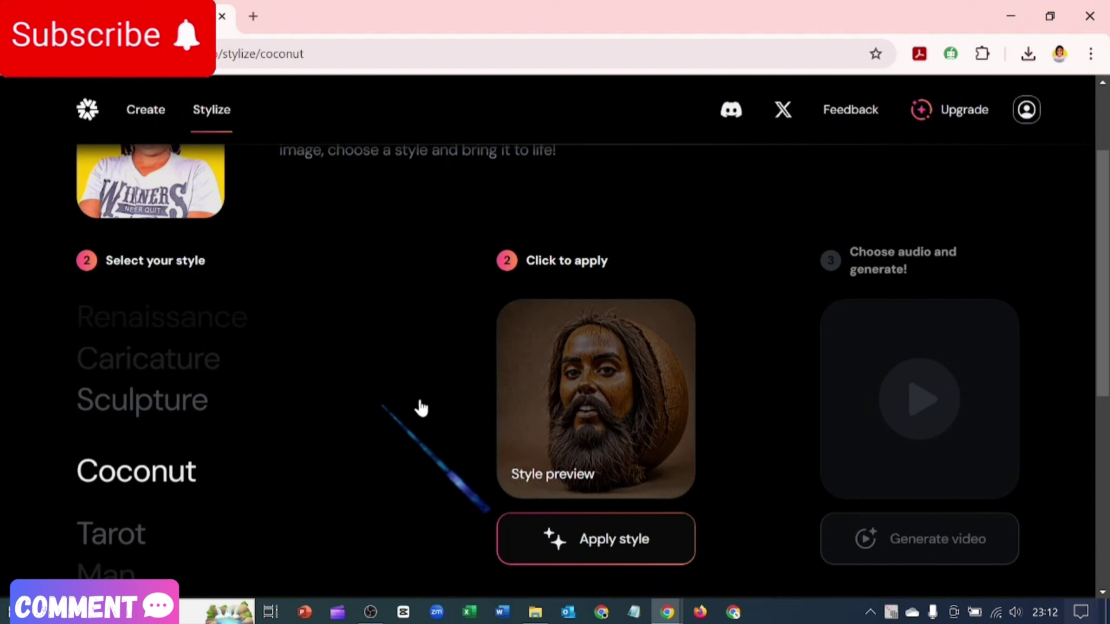
click(610, 524)
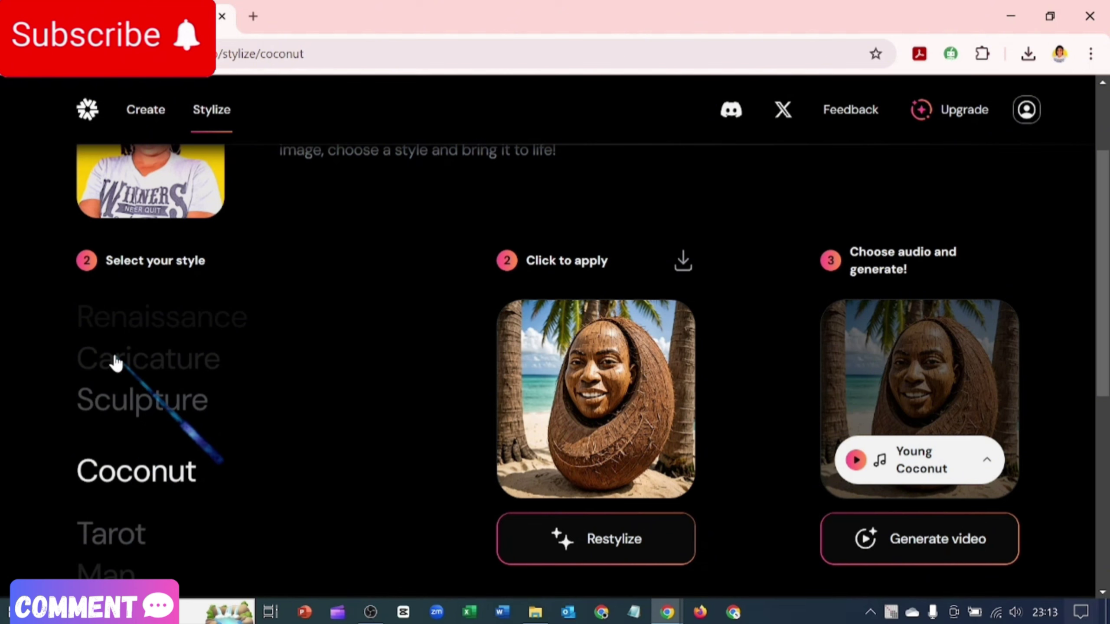
Apply the K-POP style and save the pink-haired result as a WEBP image
click(116, 366)
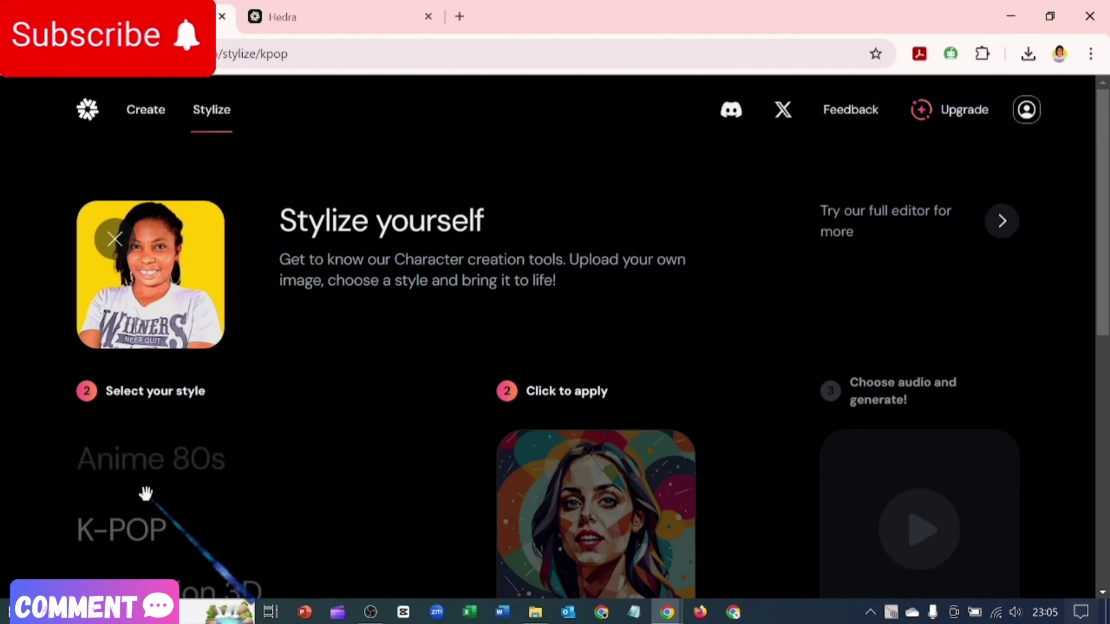
scroll(143, 496, up, 2)
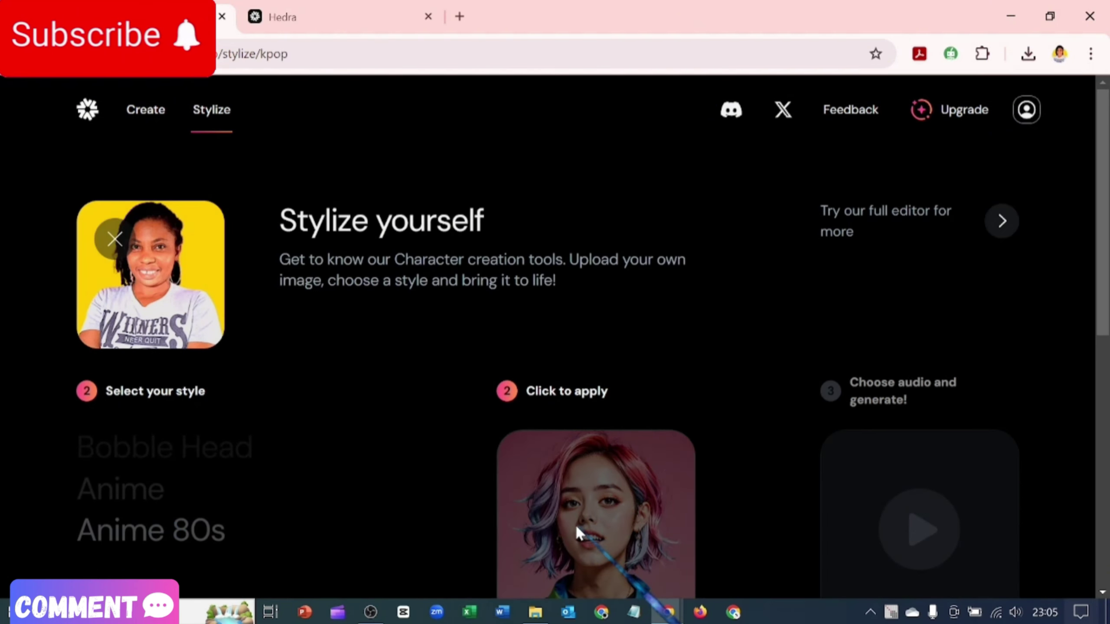
scroll(575, 524, down, 4)
click(577, 506)
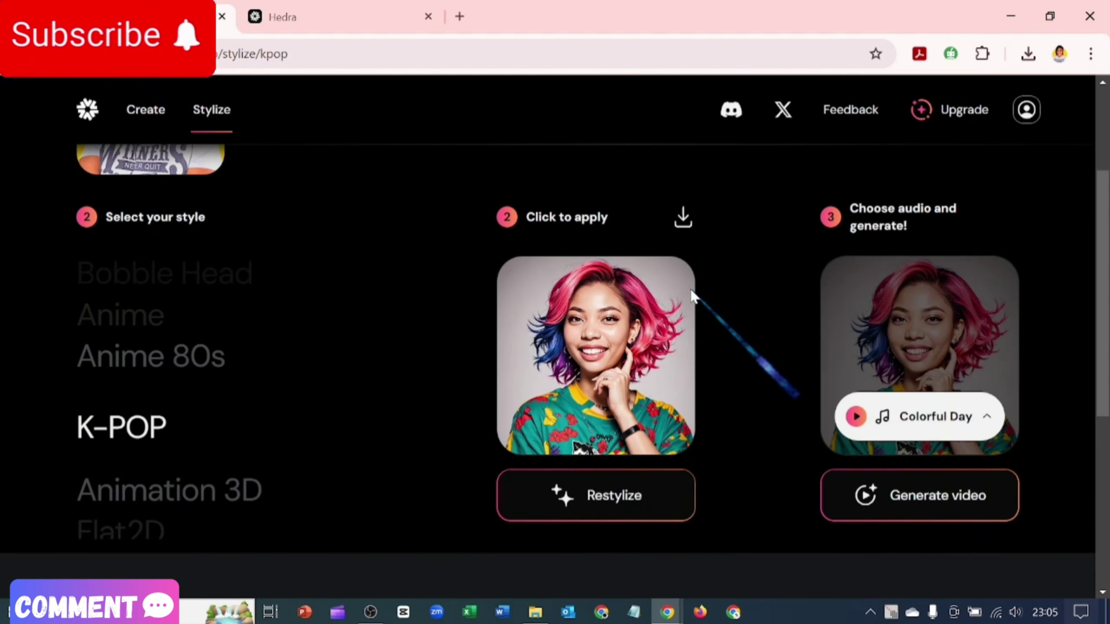
click(408, 388)
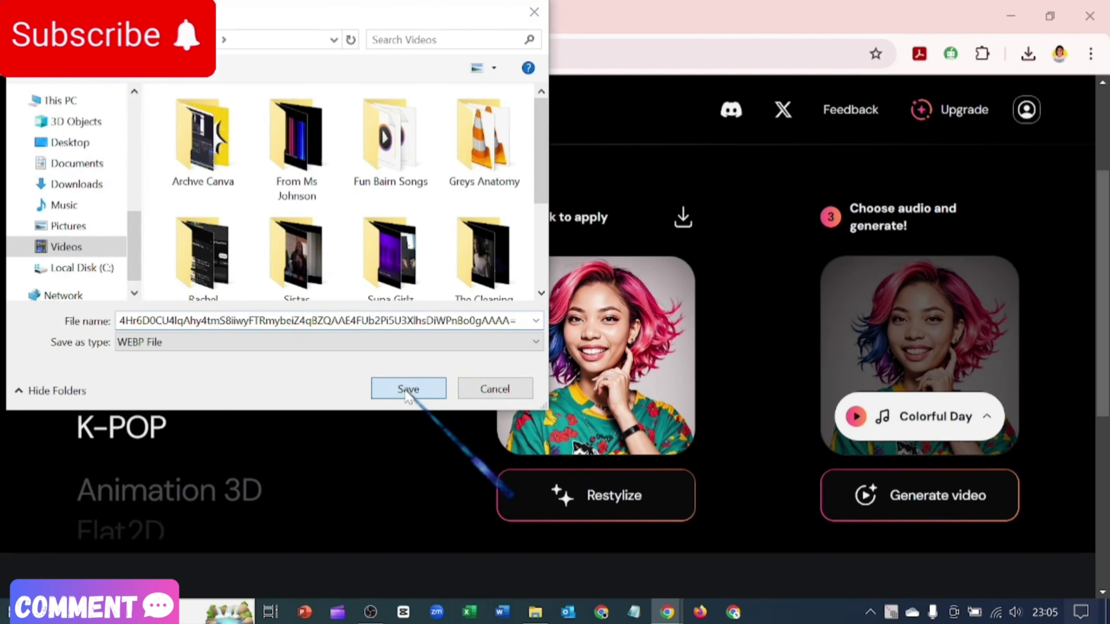
Apply Animation 3D to the portrait and save the car-portrait result as WEBP
click(175, 489)
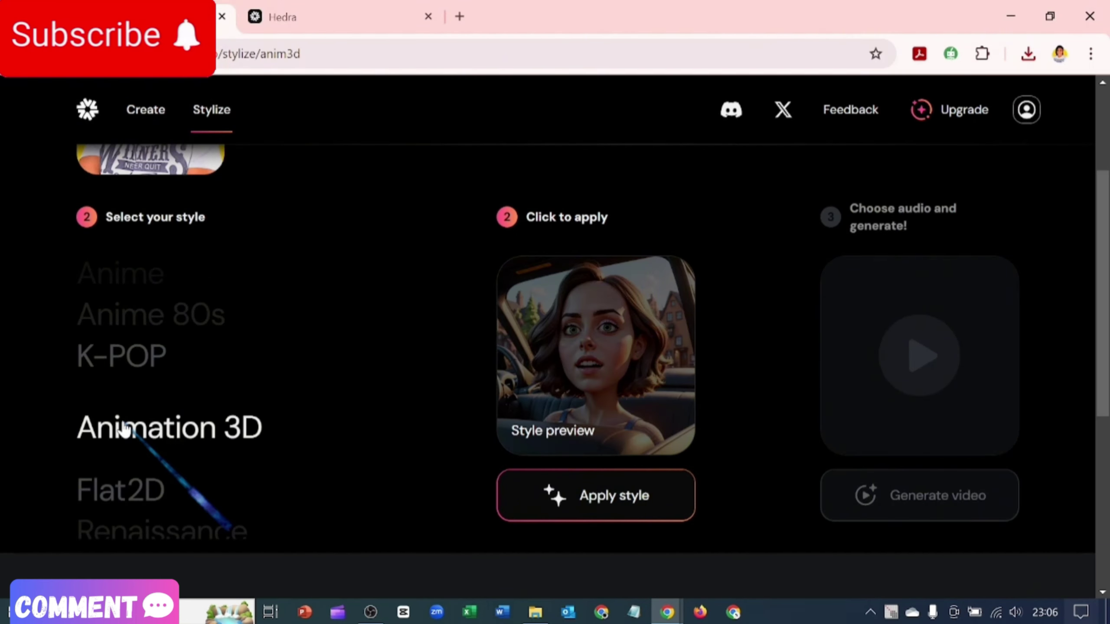
click(592, 498)
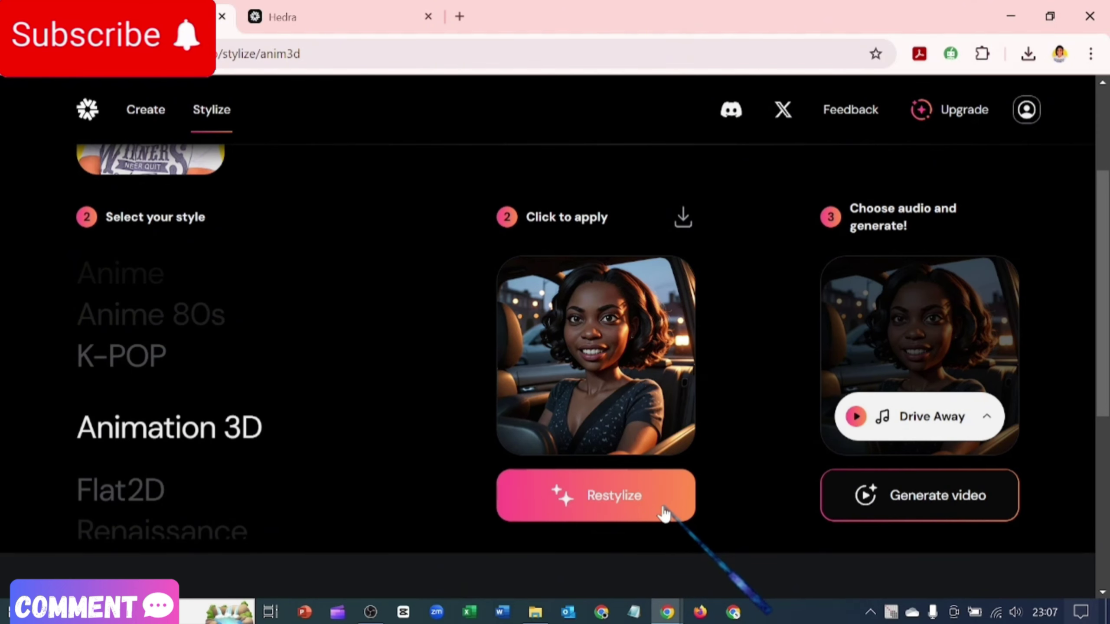
scroll(665, 517, up, 3)
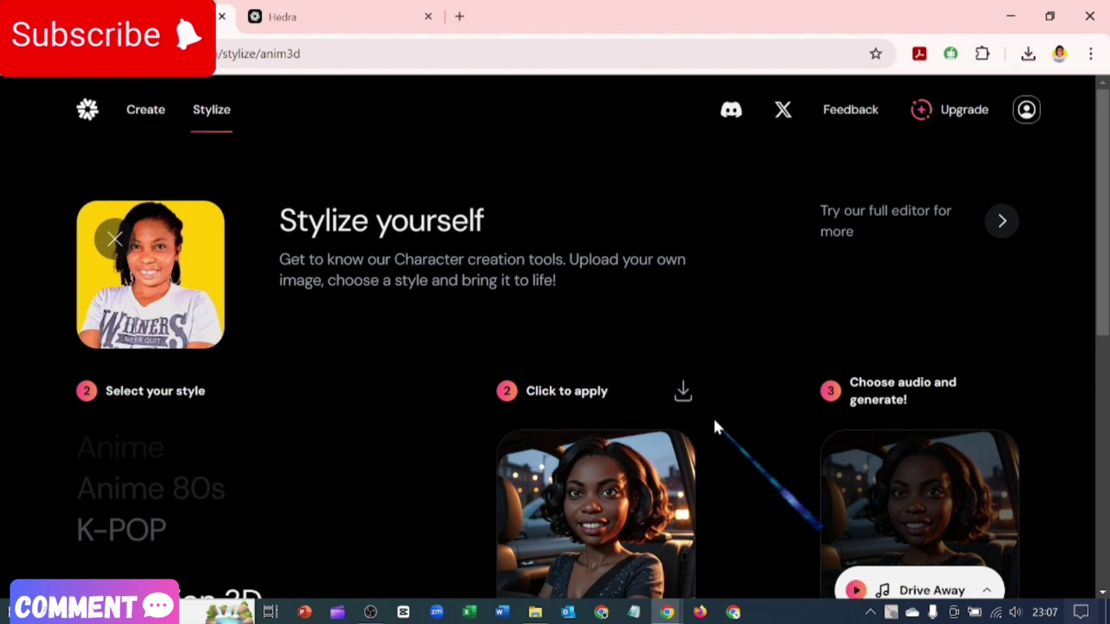
click(684, 395)
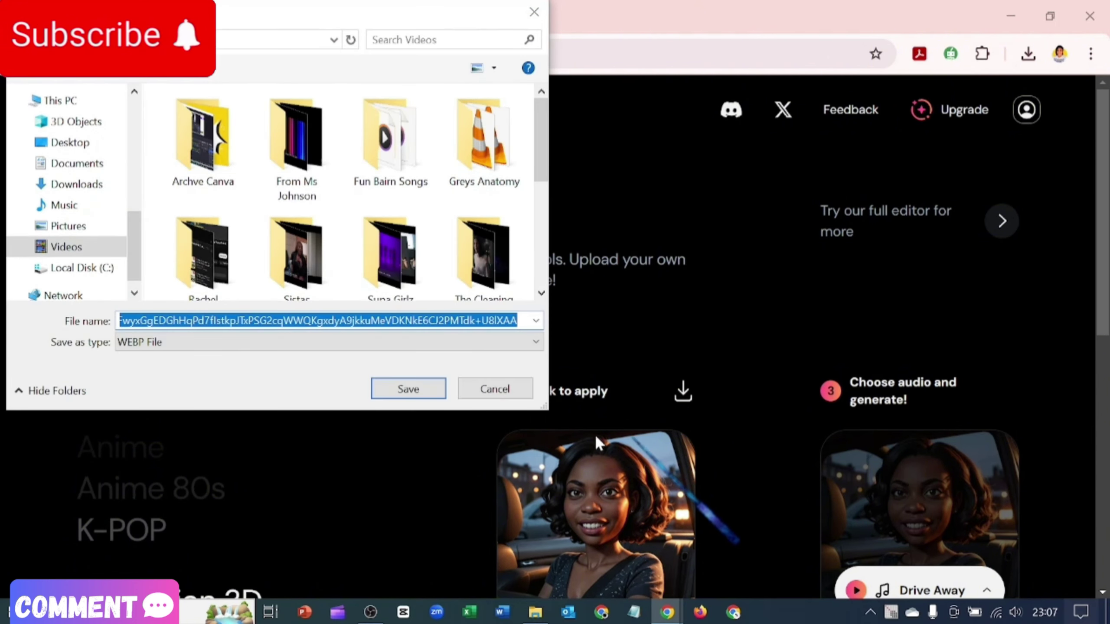
click(401, 387)
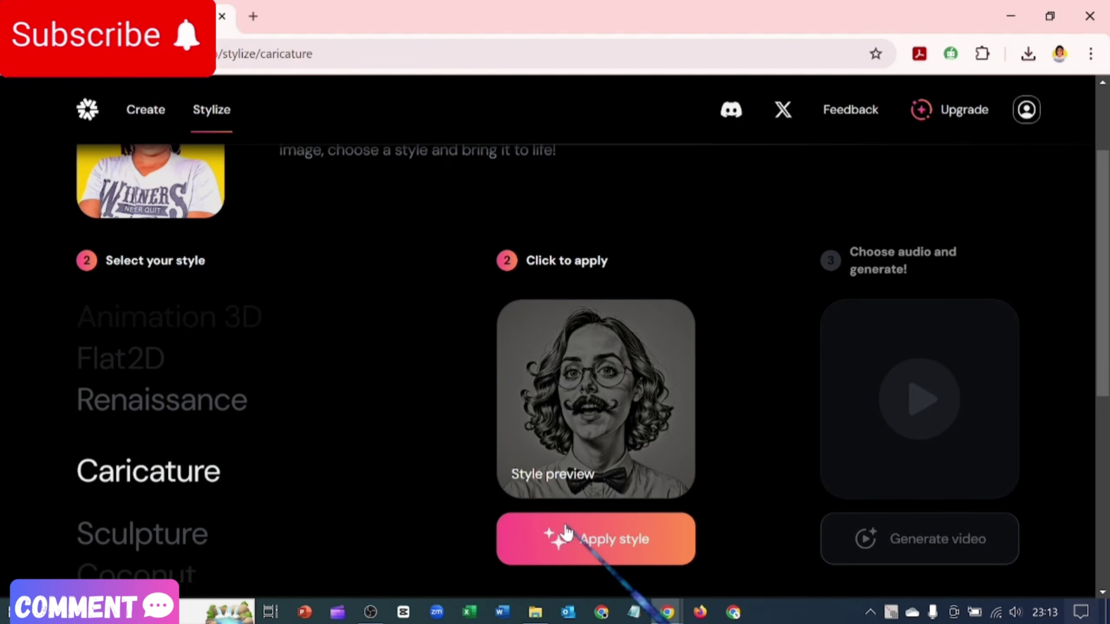
Apply Caricature, producing a sepia pencil-sketch portrait with 'Mustash' audio suggested
click(571, 536)
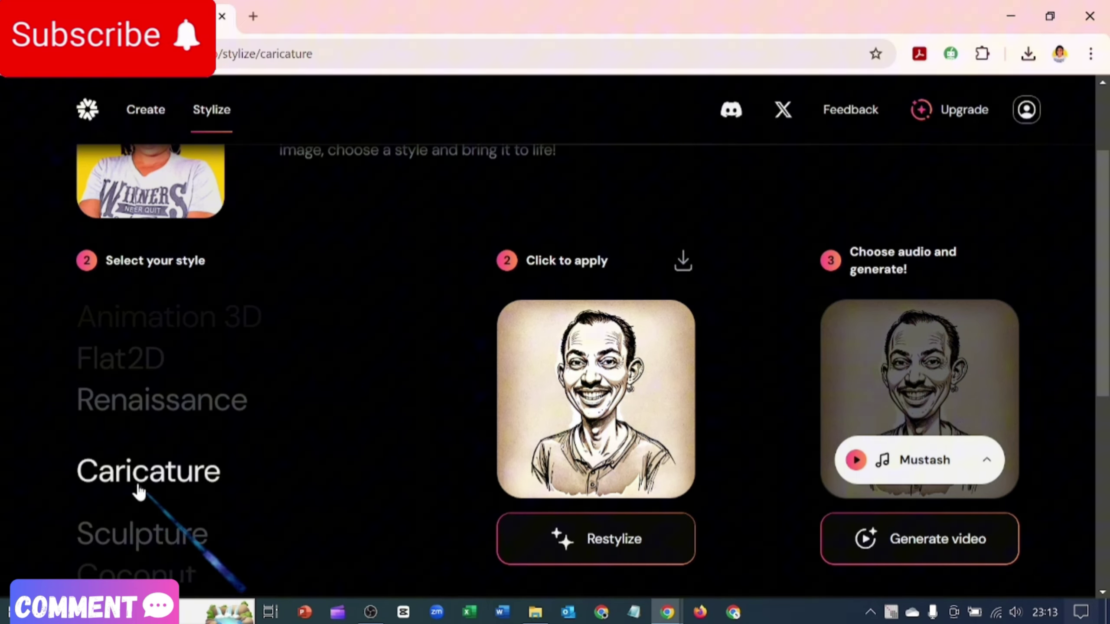
Apply Flat2D and download it, then apply Sculpture for a white marble bust
click(134, 373)
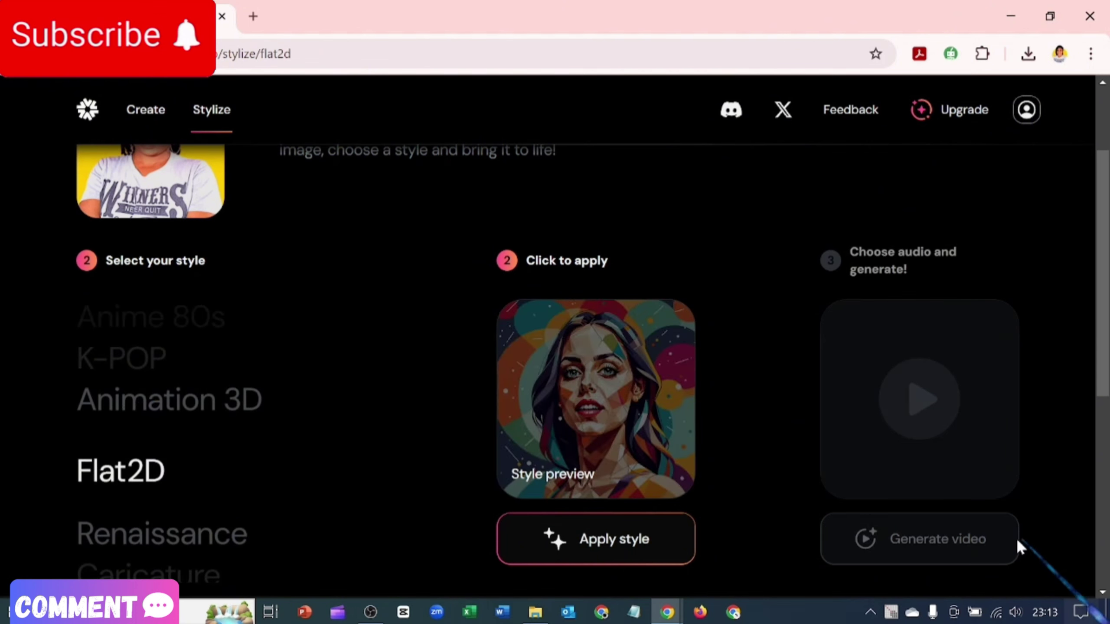
click(645, 544)
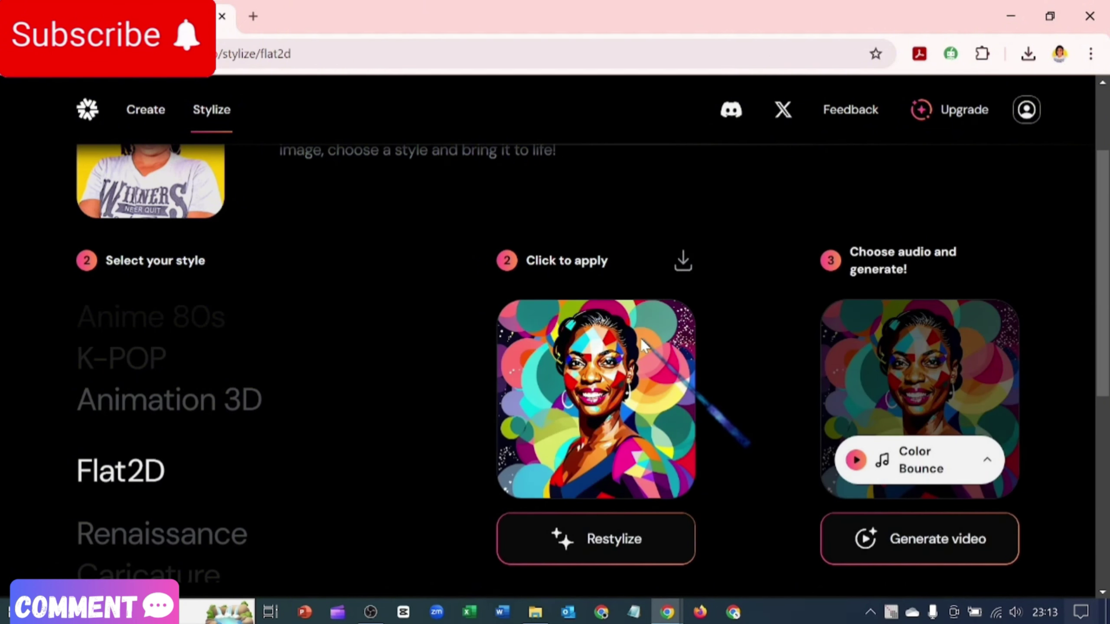
click(682, 264)
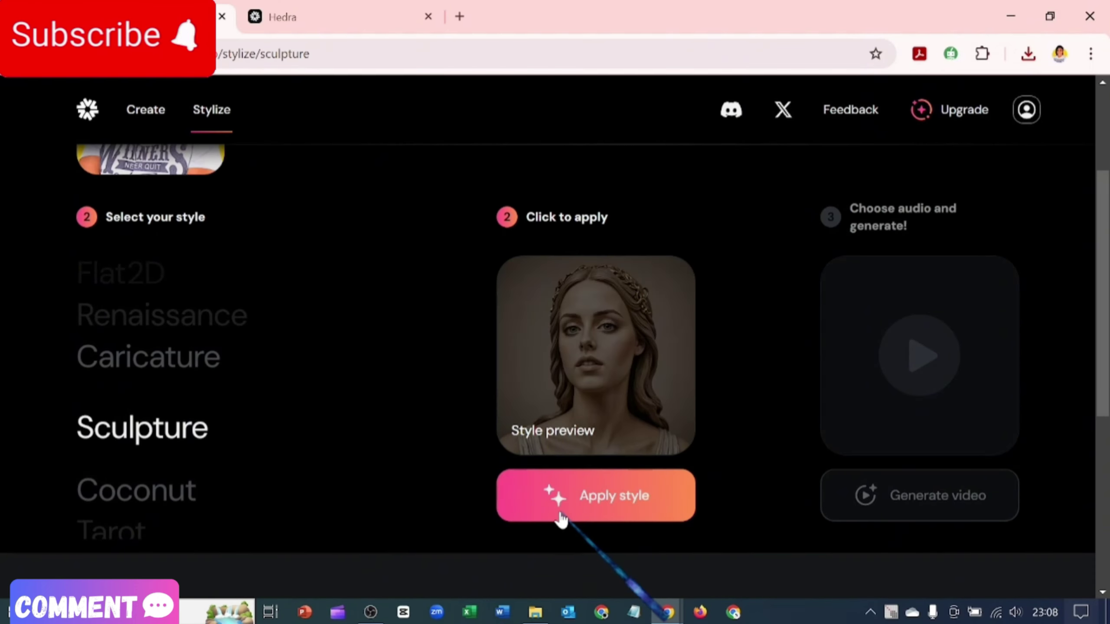
click(561, 515)
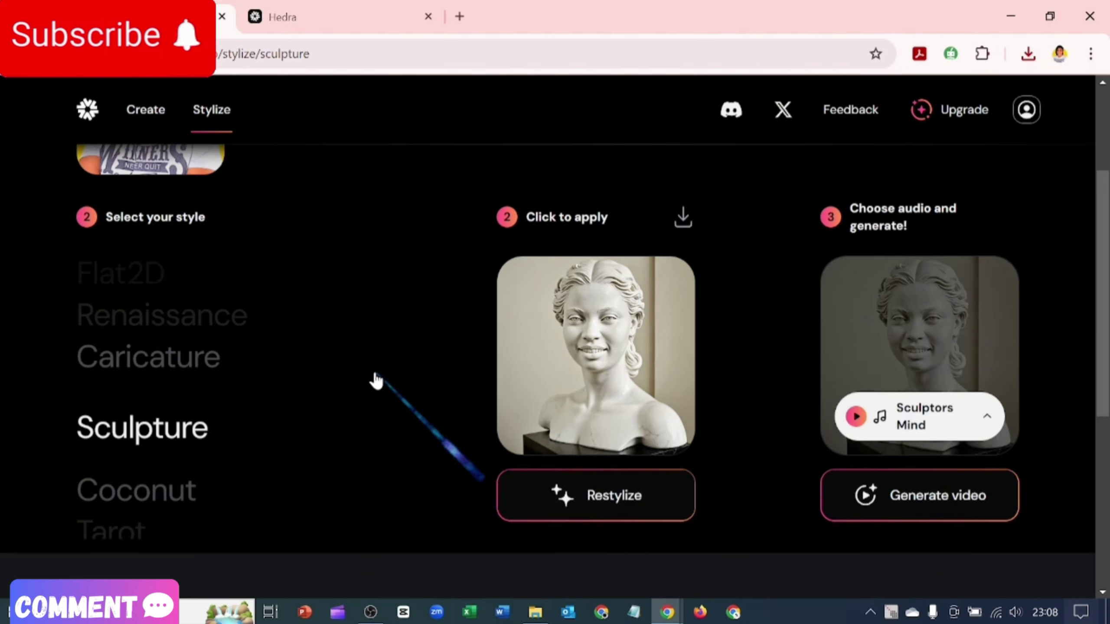
Scroll through the style previews, ending back on the colourful Flat2D result
scroll(208, 441, down, 4)
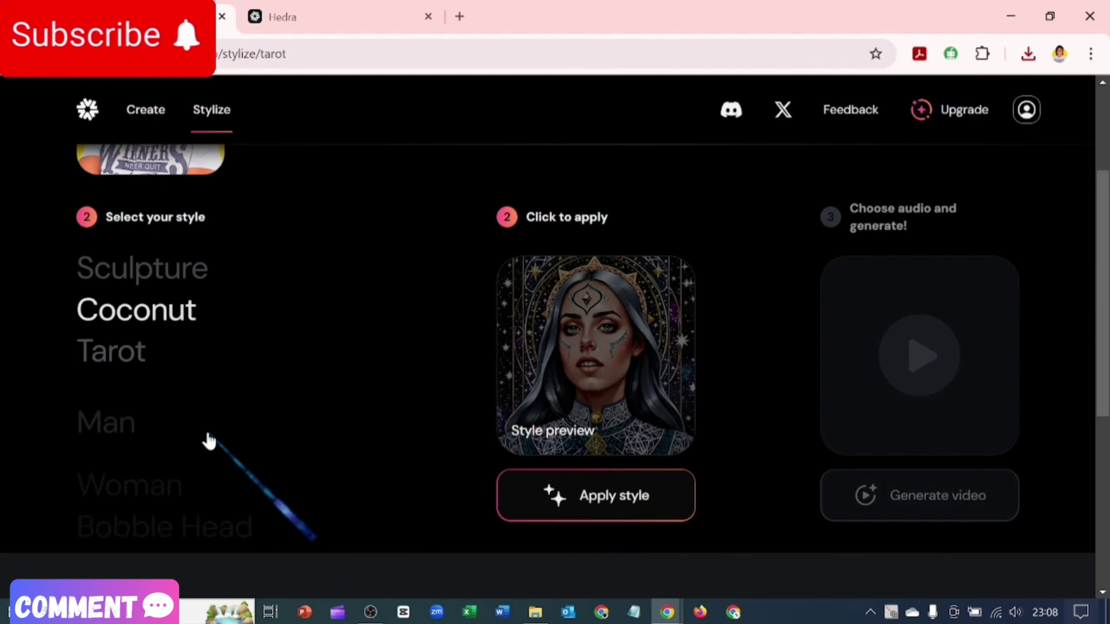
scroll(208, 430, down, 10)
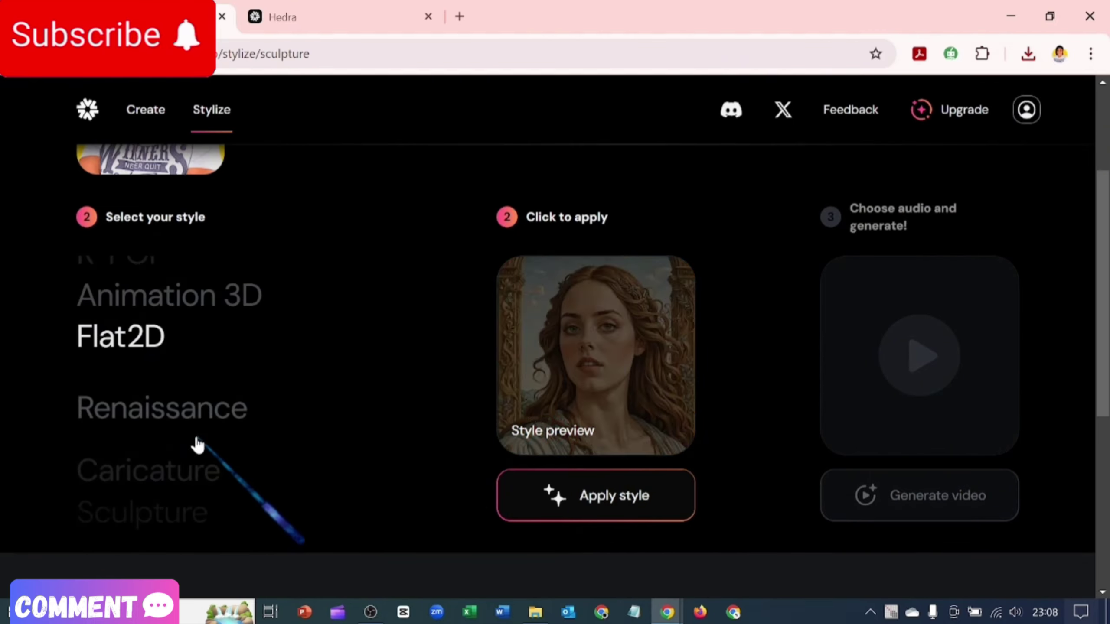
scroll(193, 425, down, 11)
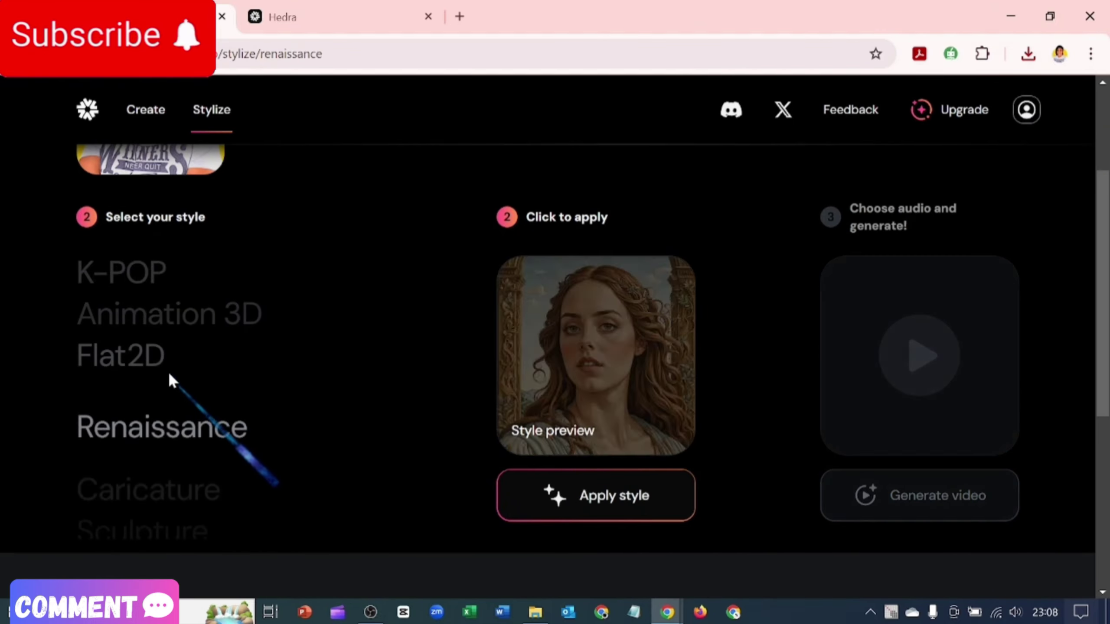
scroll(166, 372, down, 14)
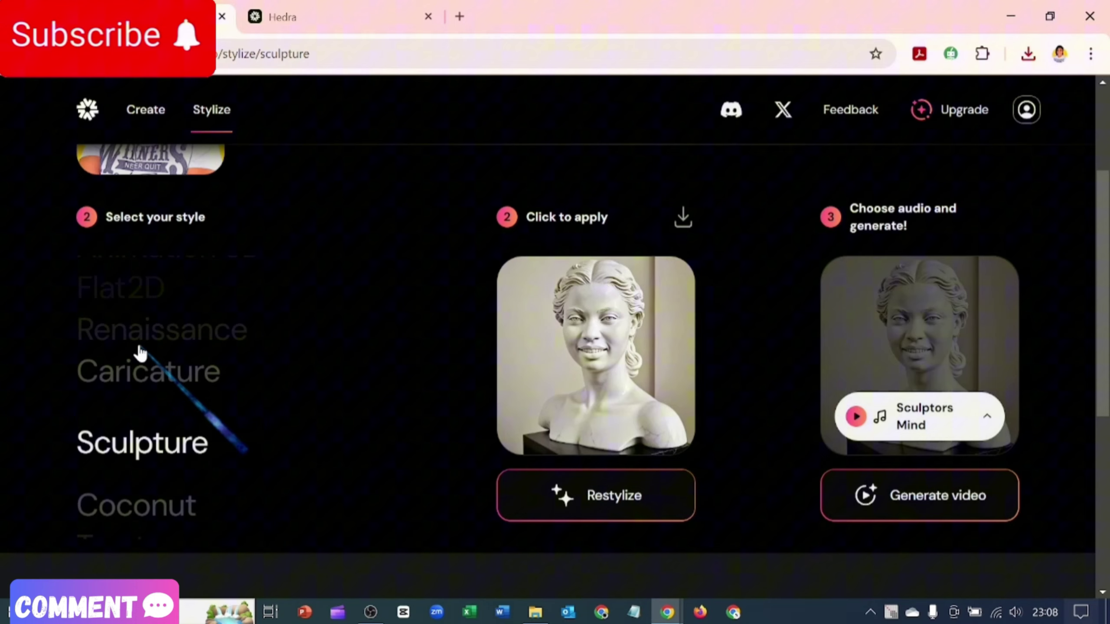
scroll(146, 350, down, 14)
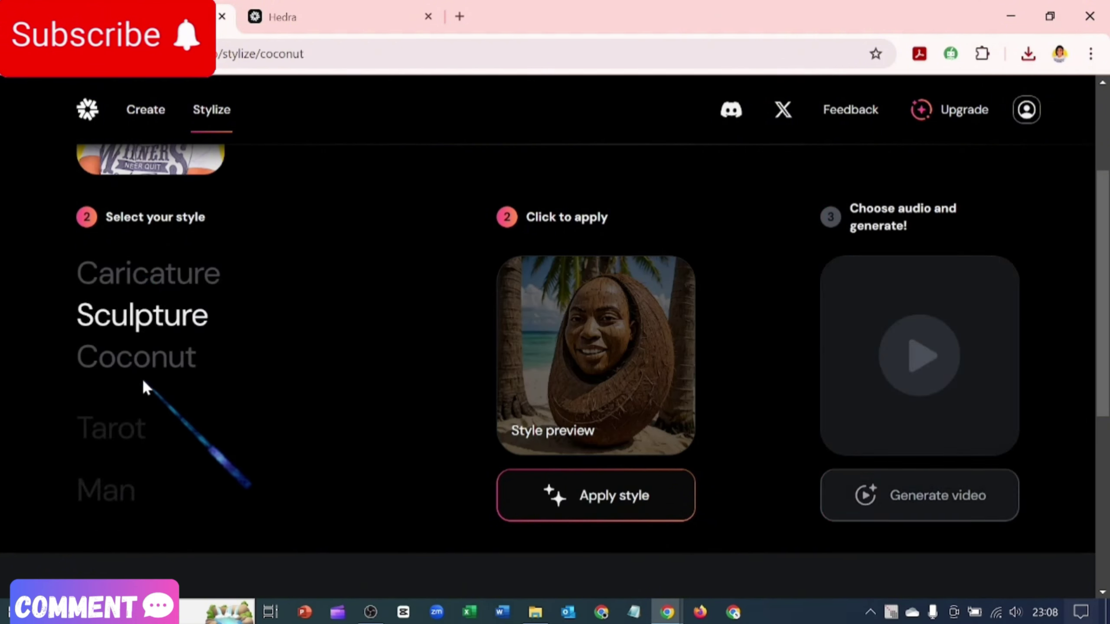
scroll(149, 363, down, 6)
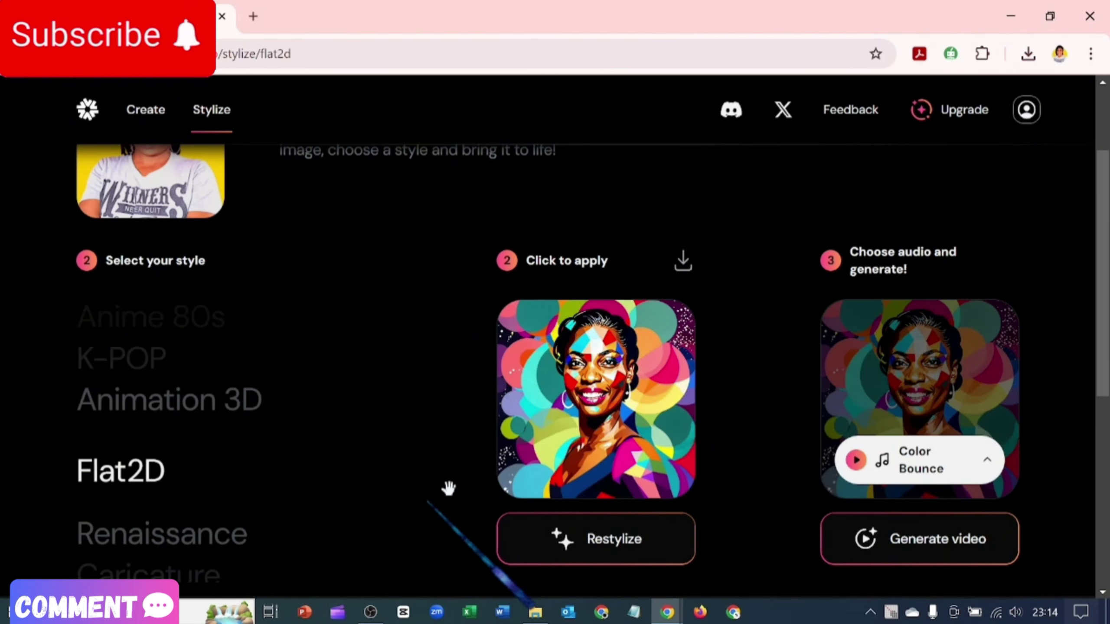
Scroll the style list to the Tarot preview and bring the page footer into view
scroll(596, 430, up, 2)
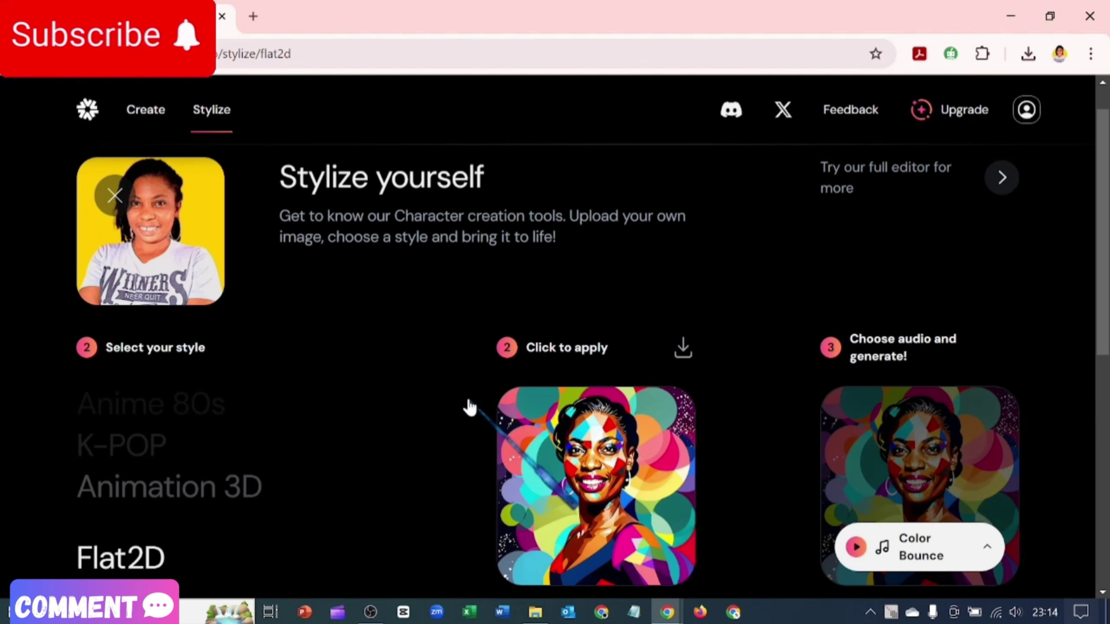
scroll(450, 415, down, 3)
scroll(445, 470, down, 6)
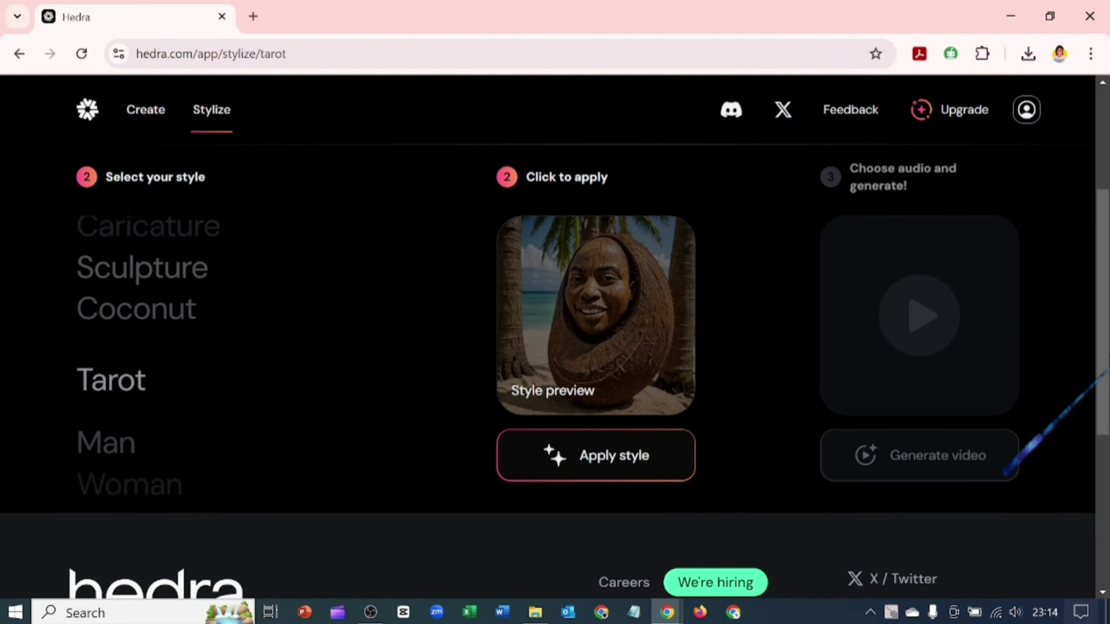